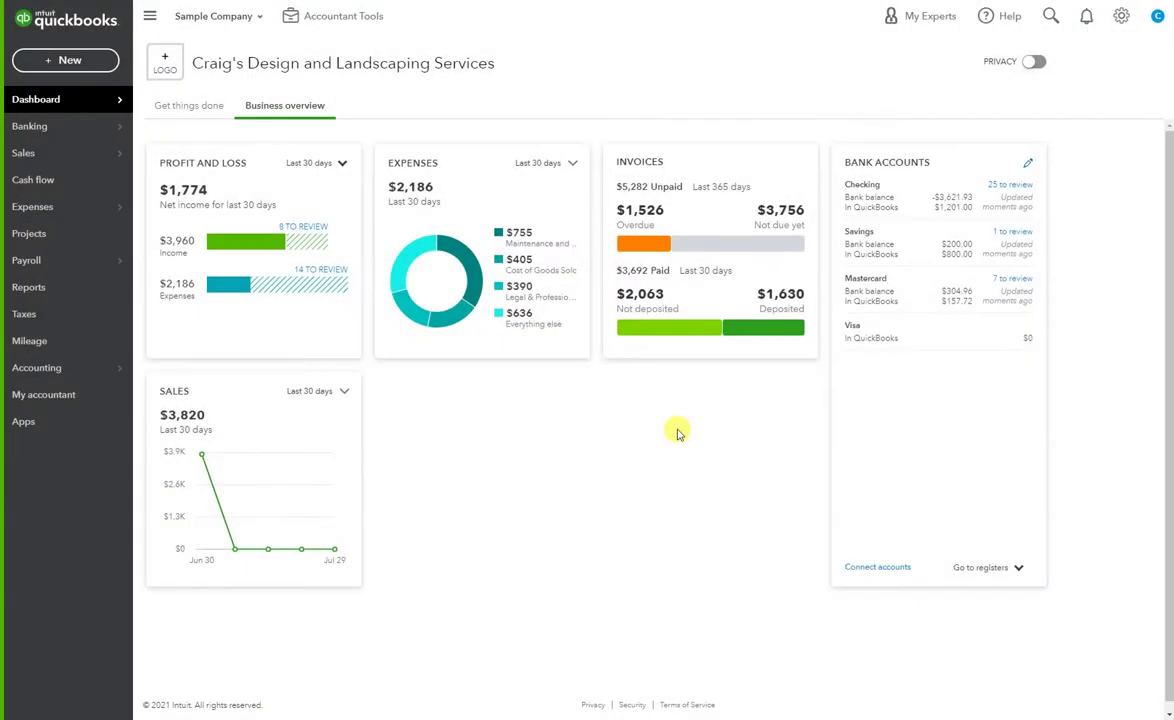
- Open the Recurring Transactions list from the gear menu's Lists section
click(1122, 20)
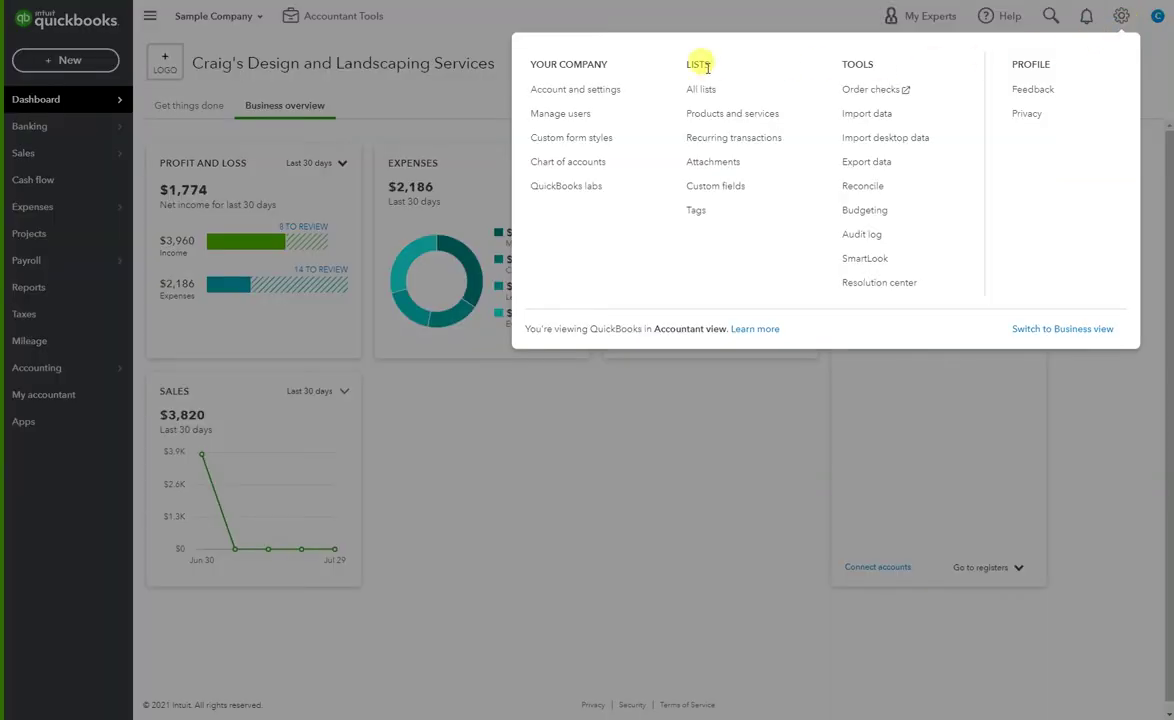
click(708, 142)
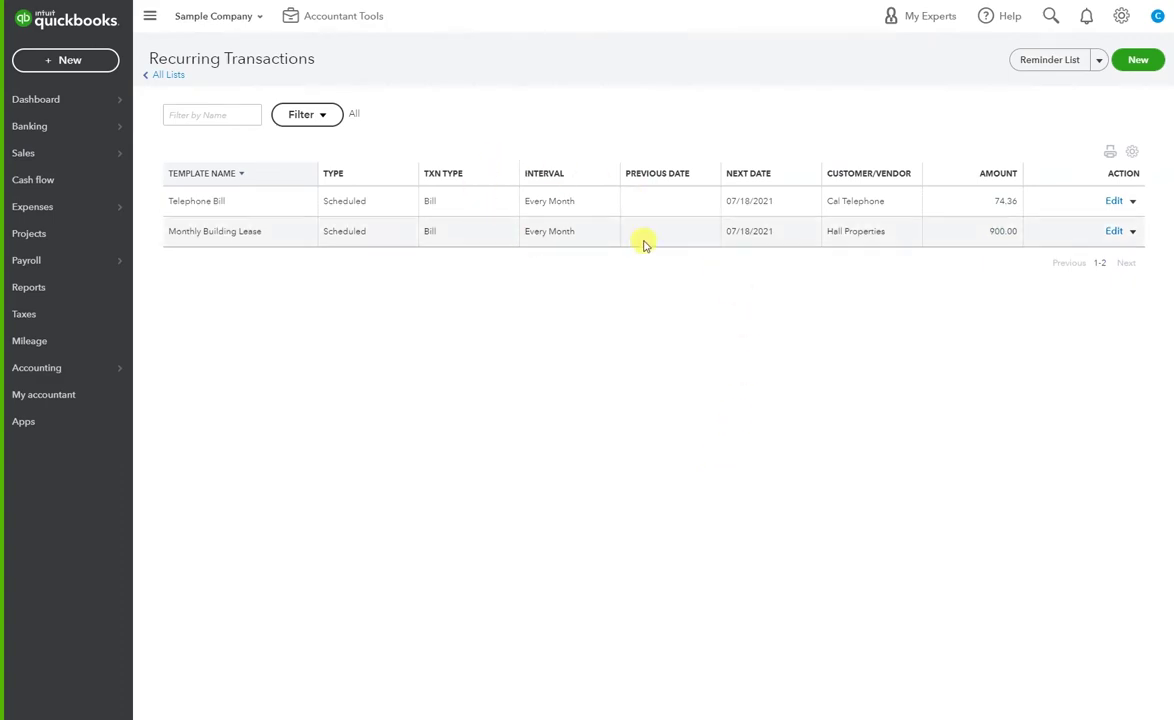
- Create a new recurring template with Invoice as the transaction type
click(1136, 62)
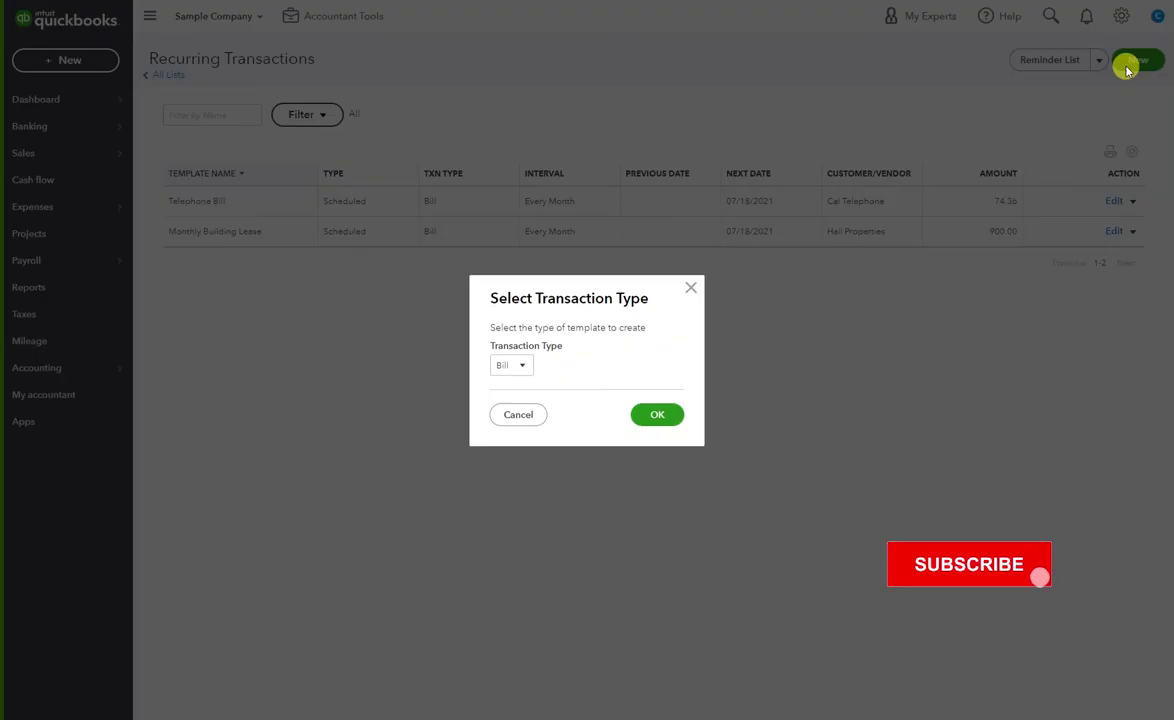
click(524, 366)
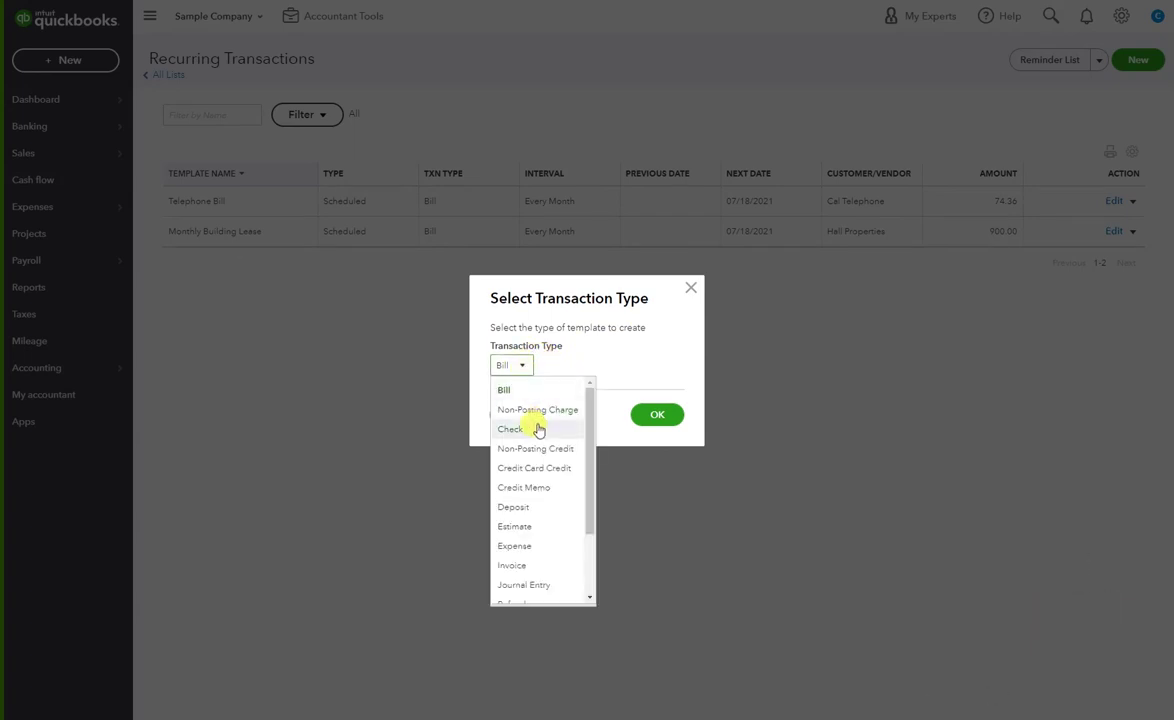
scroll(537, 426, down, 3)
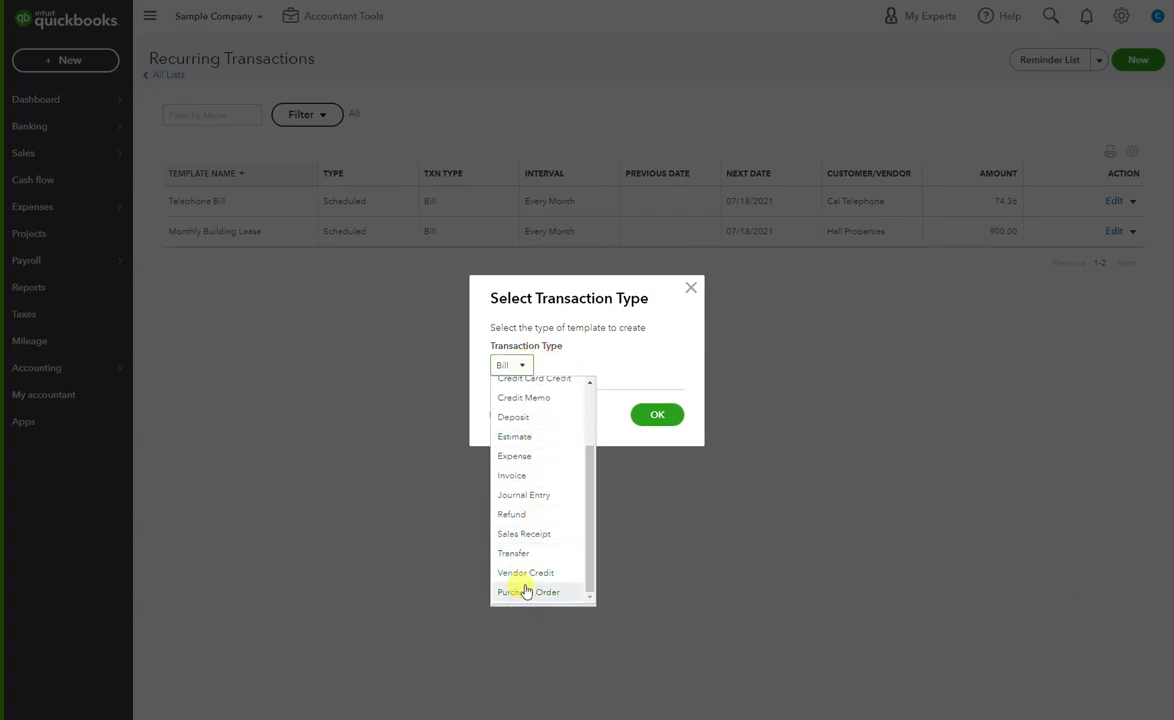
scroll(524, 561, up, 3)
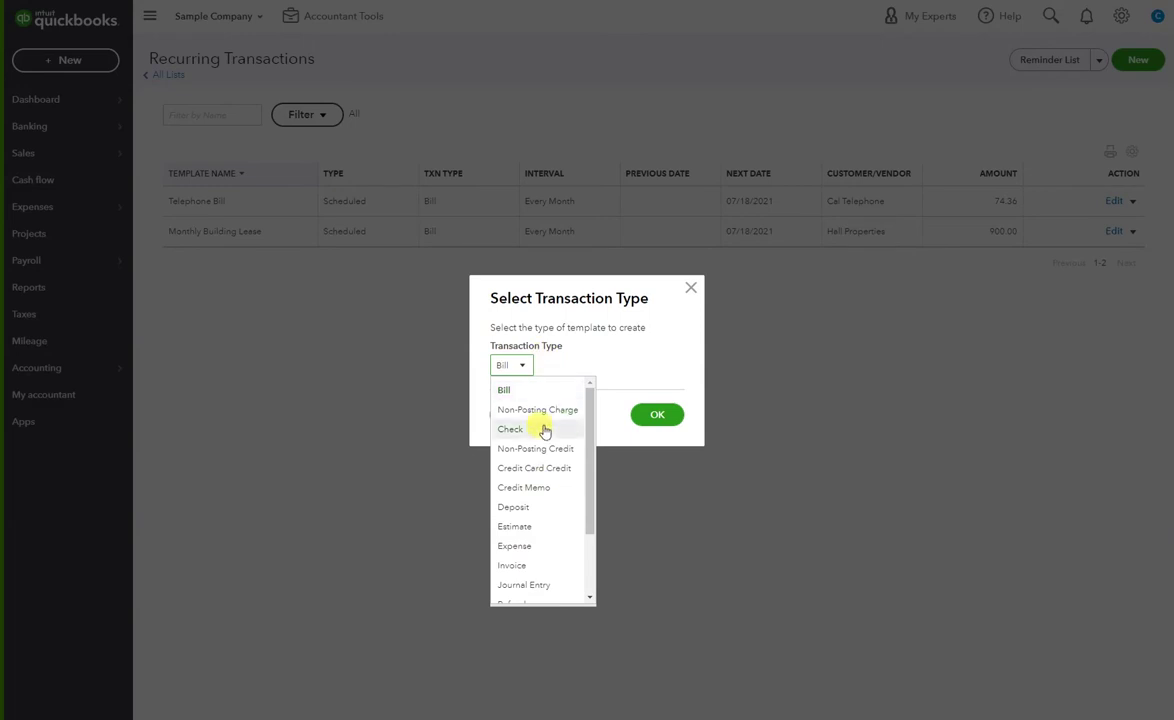
scroll(542, 428, down, 3)
click(542, 493)
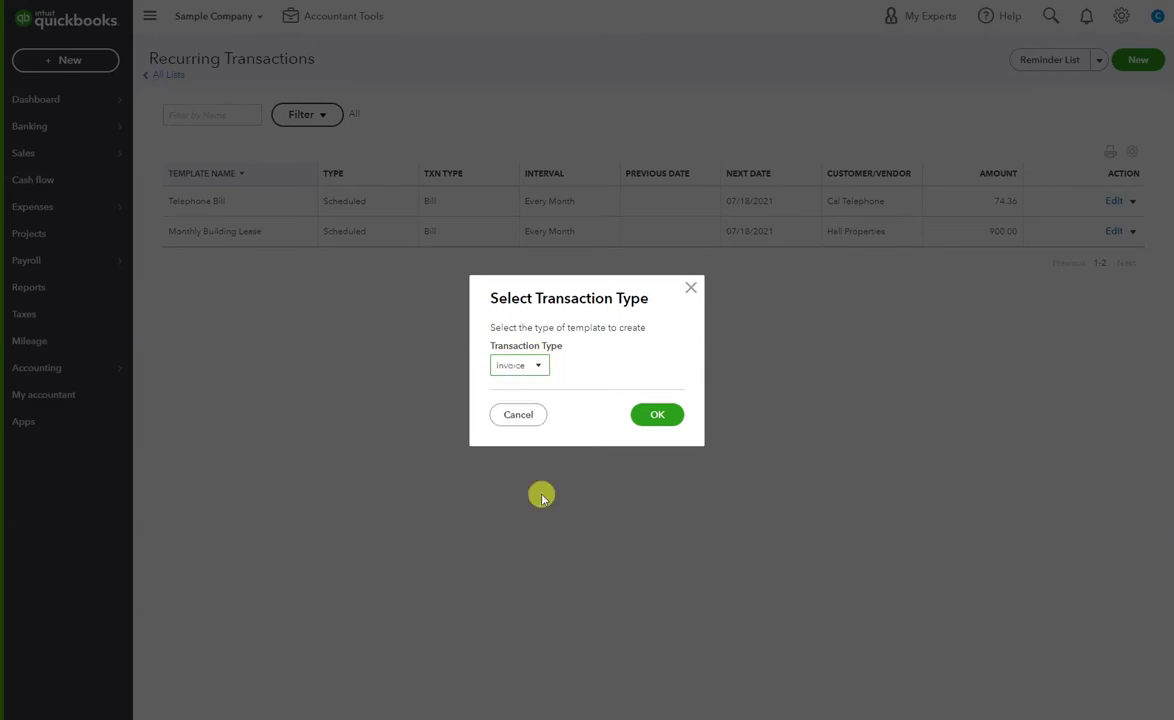
click(650, 416)
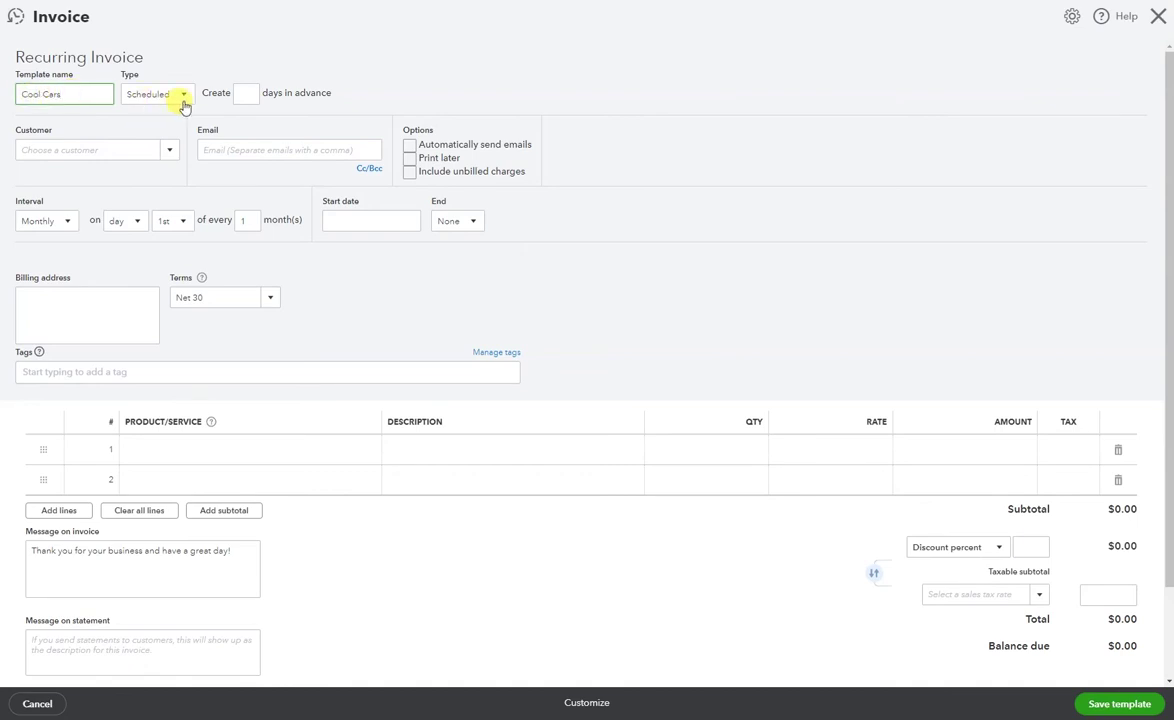
- Set 2 days in advance, customer Cool Cars, and automatic email sending
click(241, 92)
text(2)
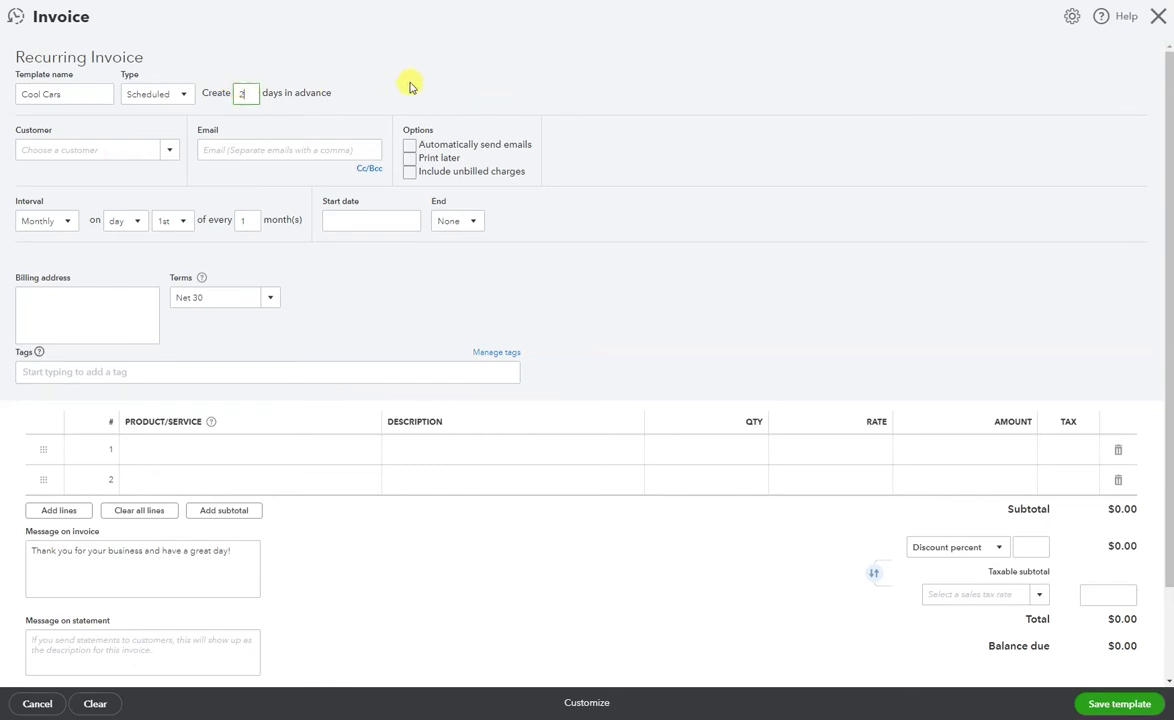
click(380, 80)
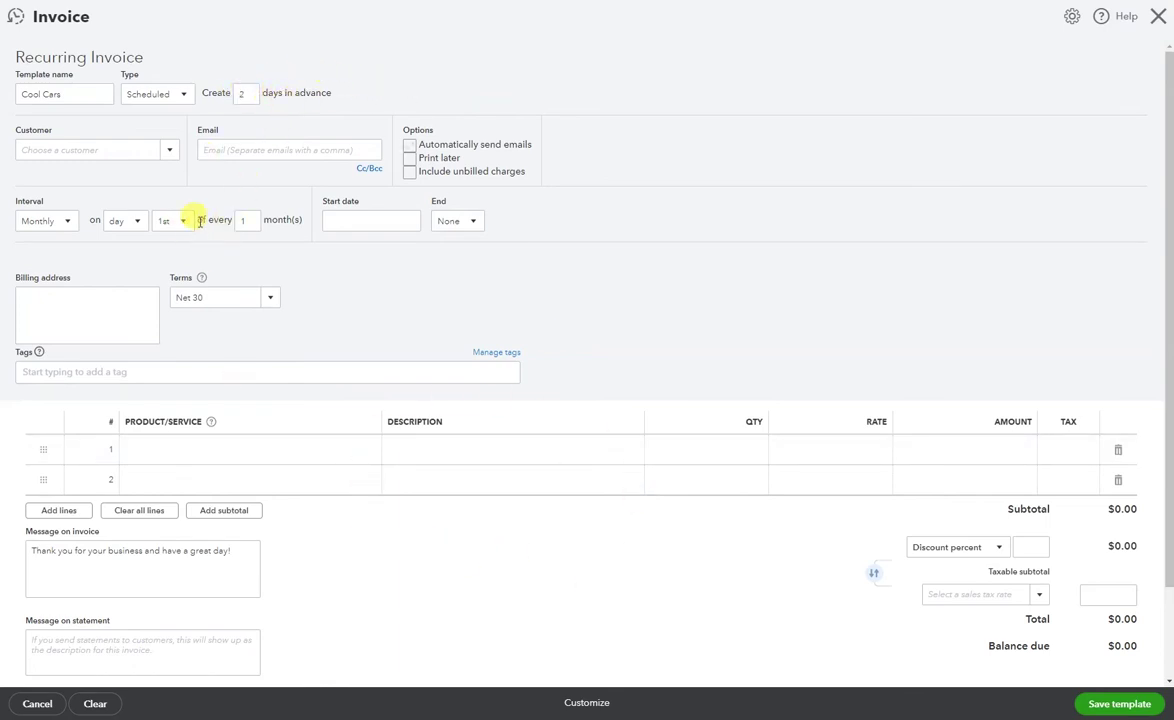
click(150, 150)
click(100, 245)
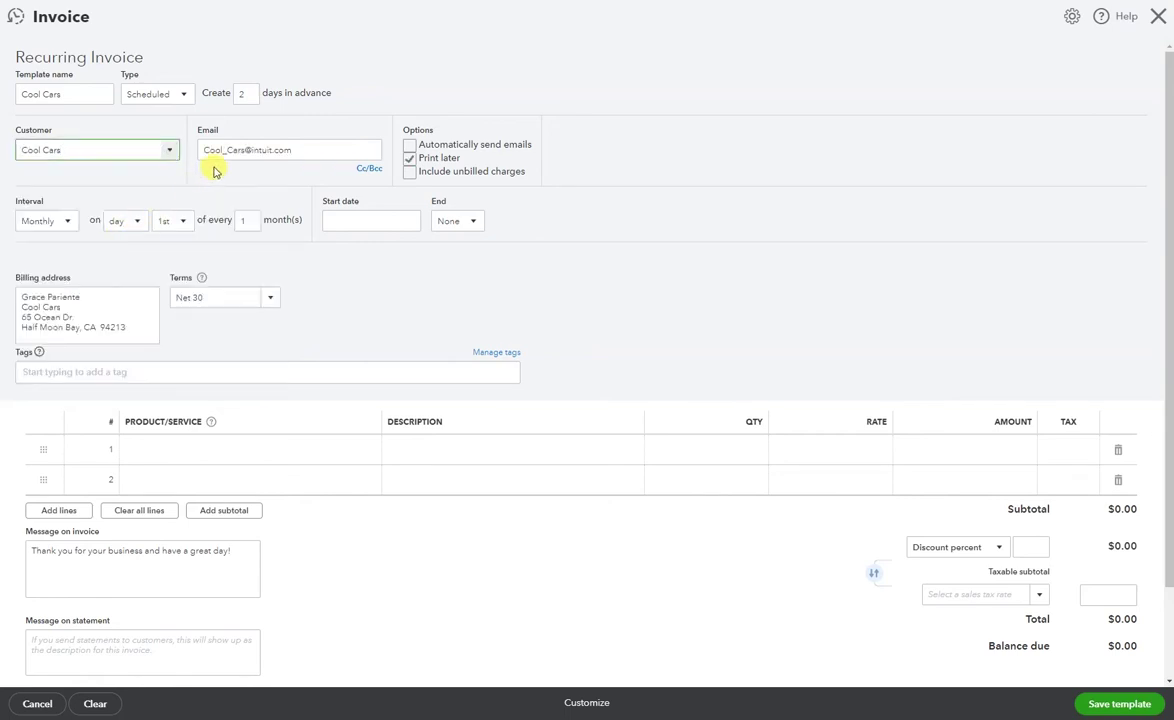
click(409, 145)
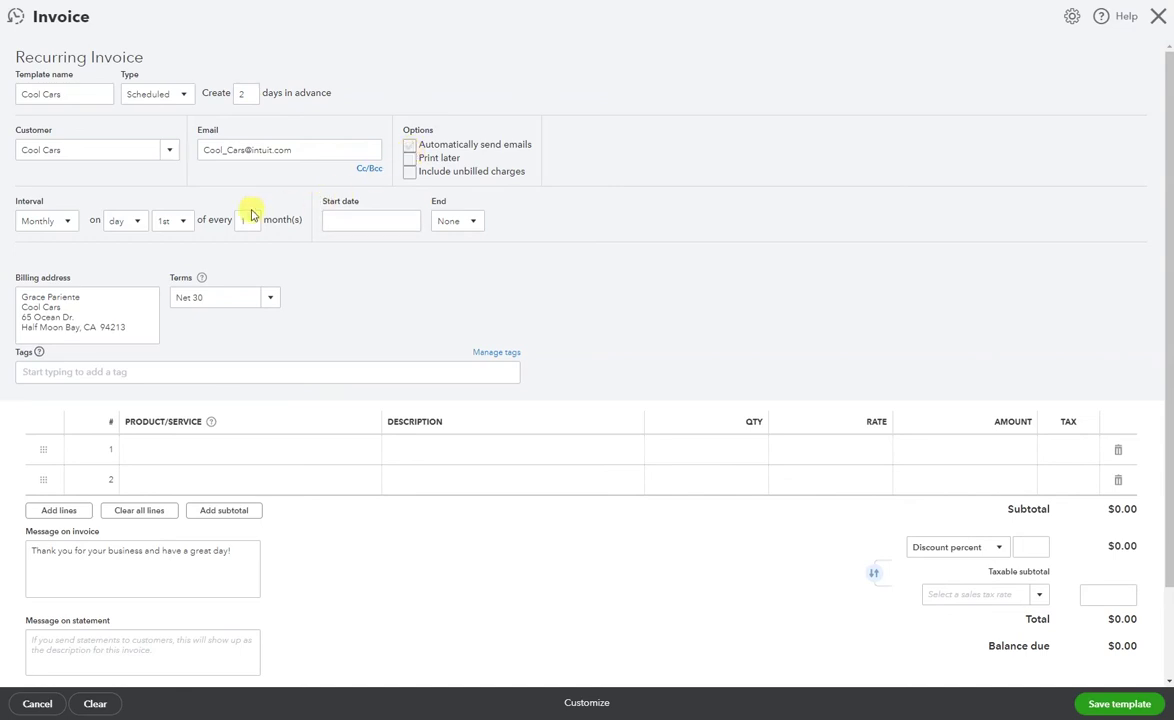
- Schedule the invoice Monthly on day 1st of every 1 month, starting 08/01/2021
click(64, 222)
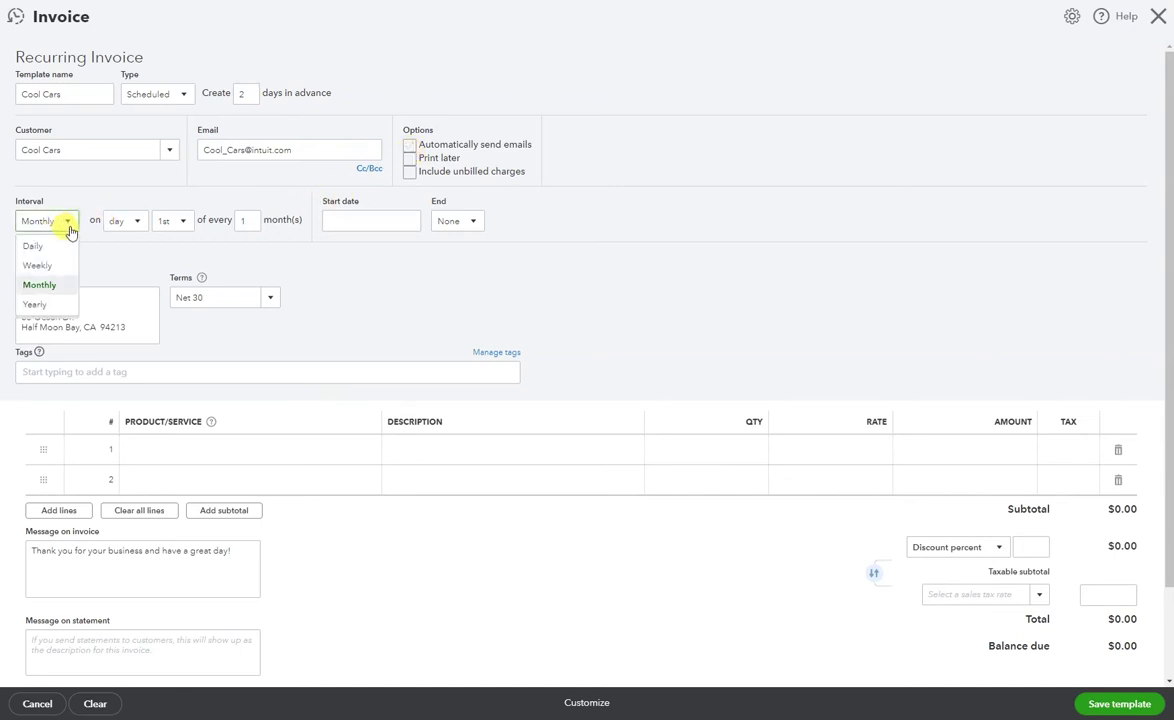
click(58, 291)
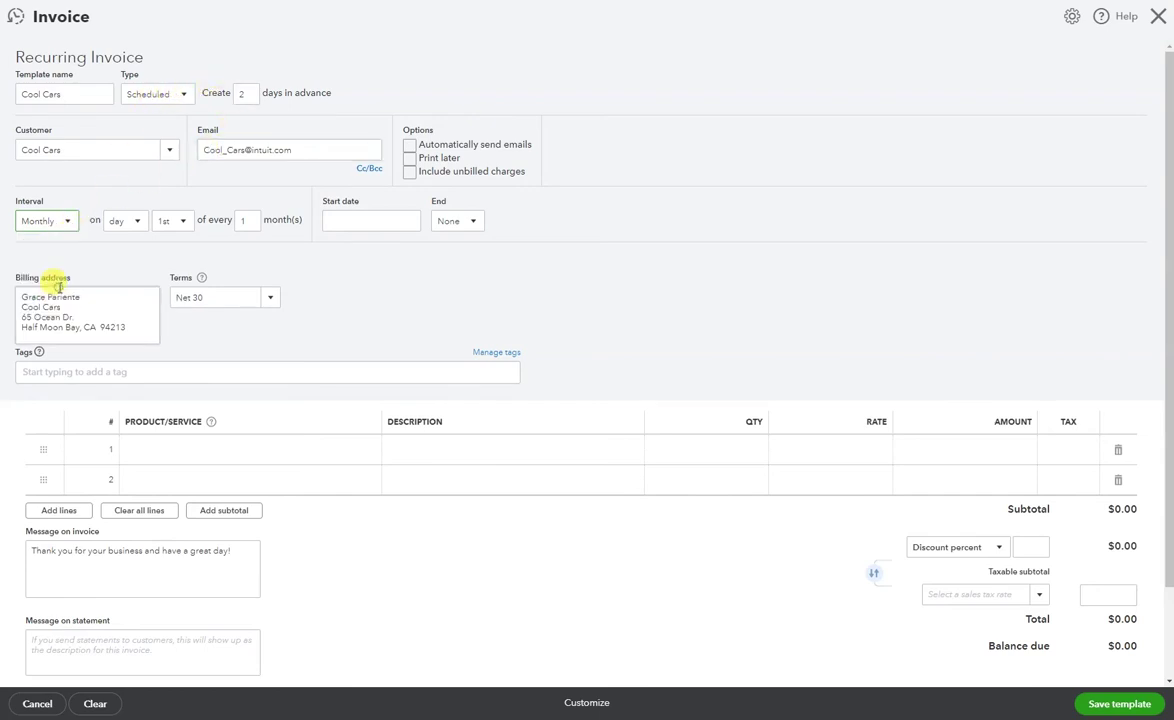
click(135, 226)
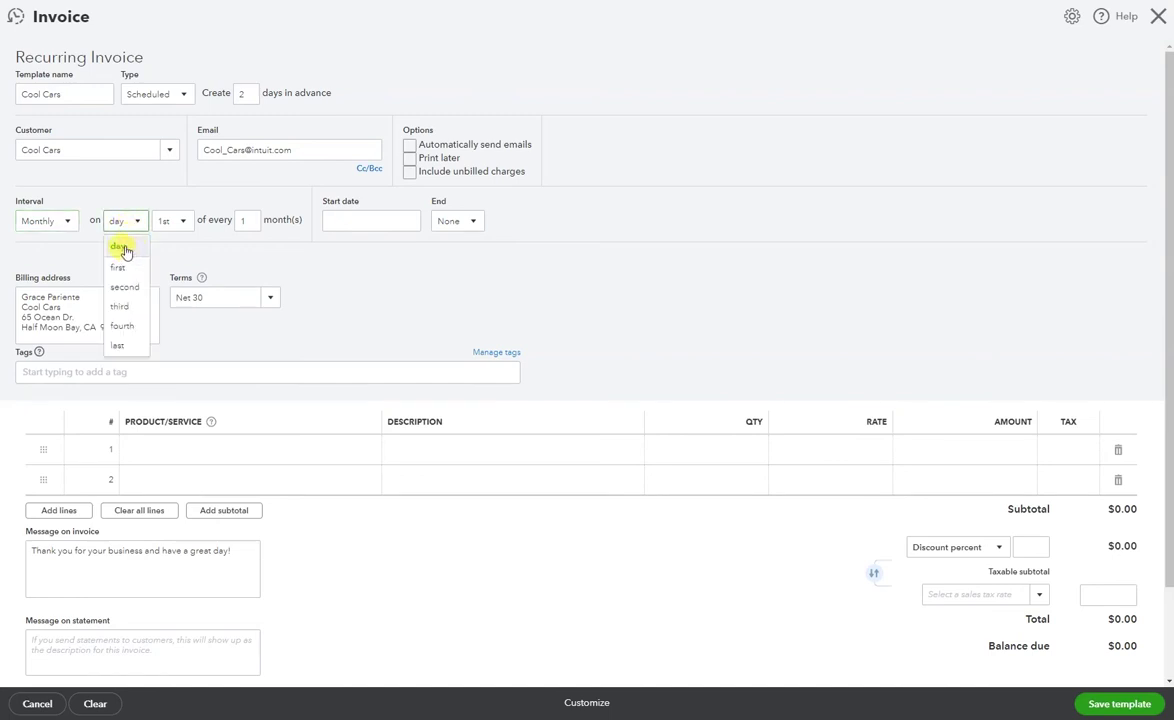
click(118, 267)
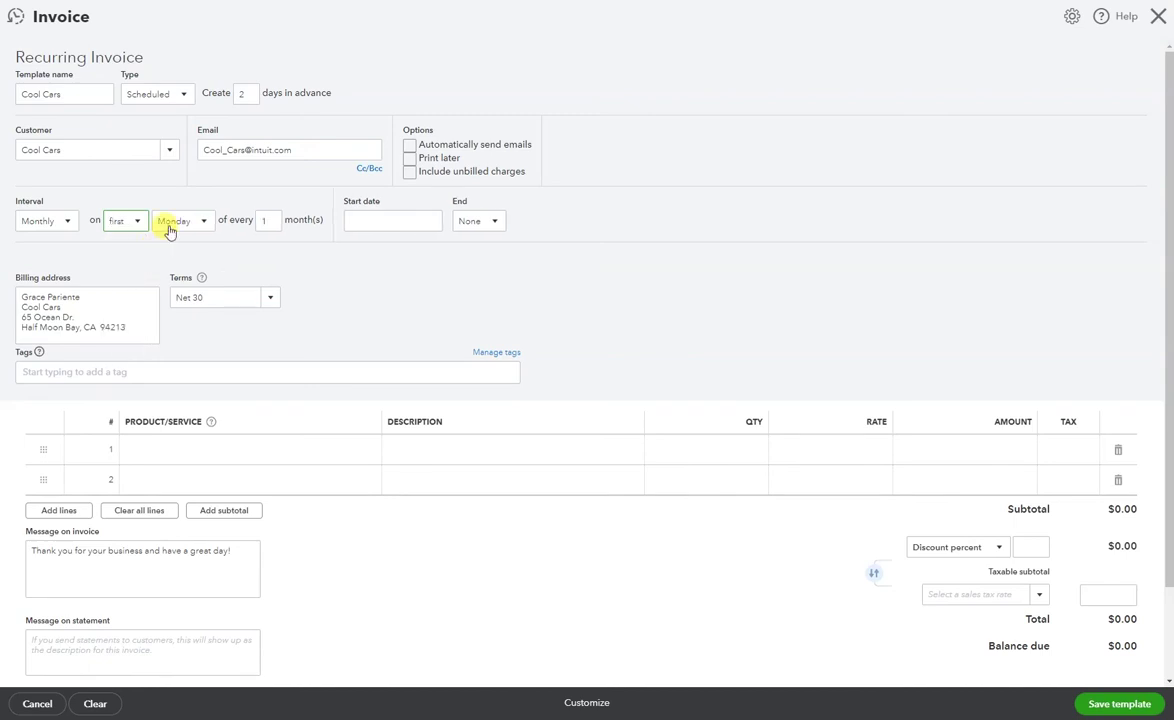
click(170, 226)
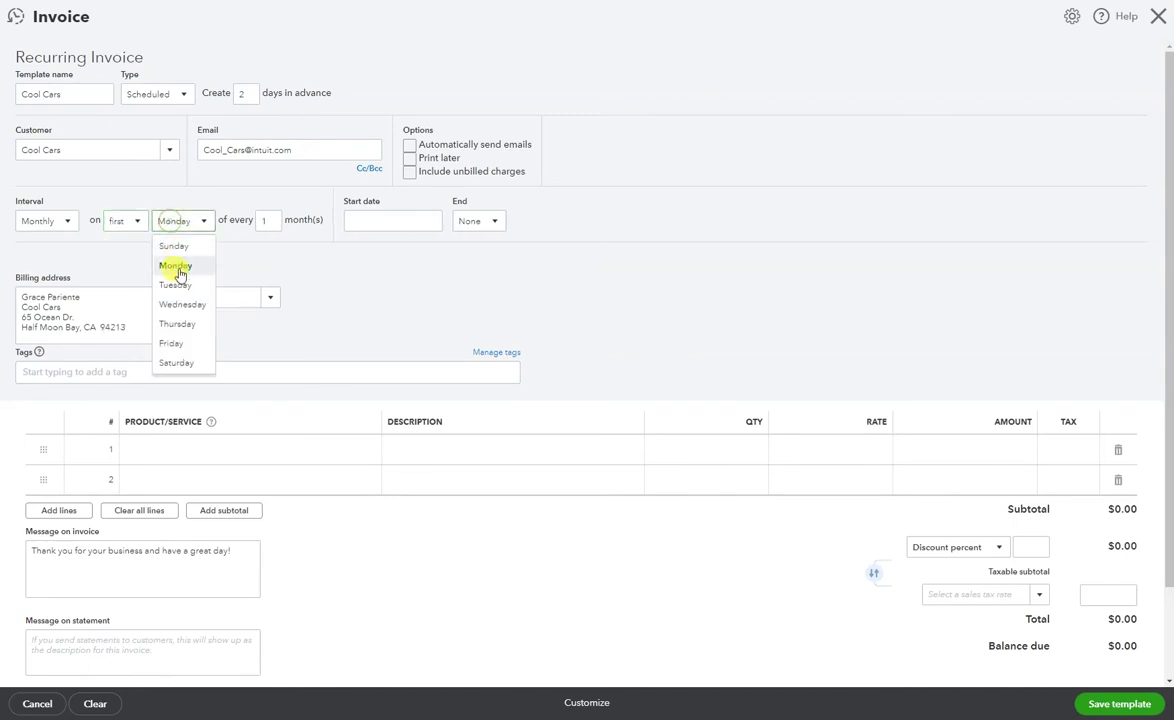
click(125, 221)
click(127, 289)
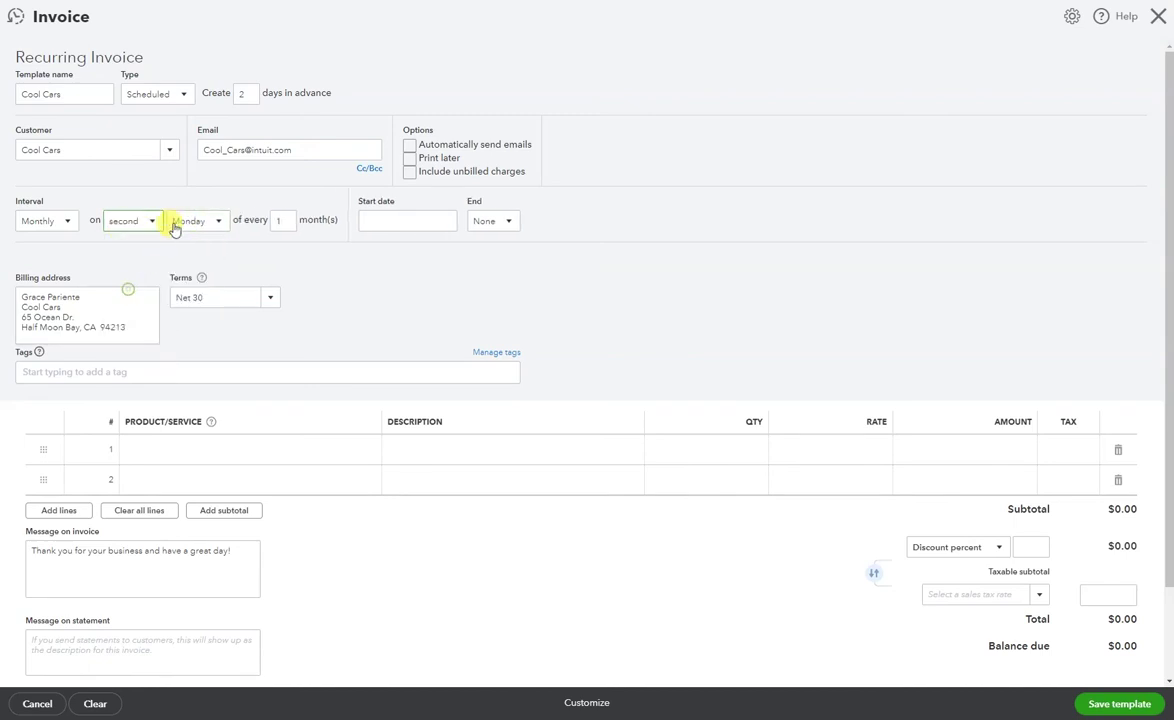
click(178, 226)
click(128, 223)
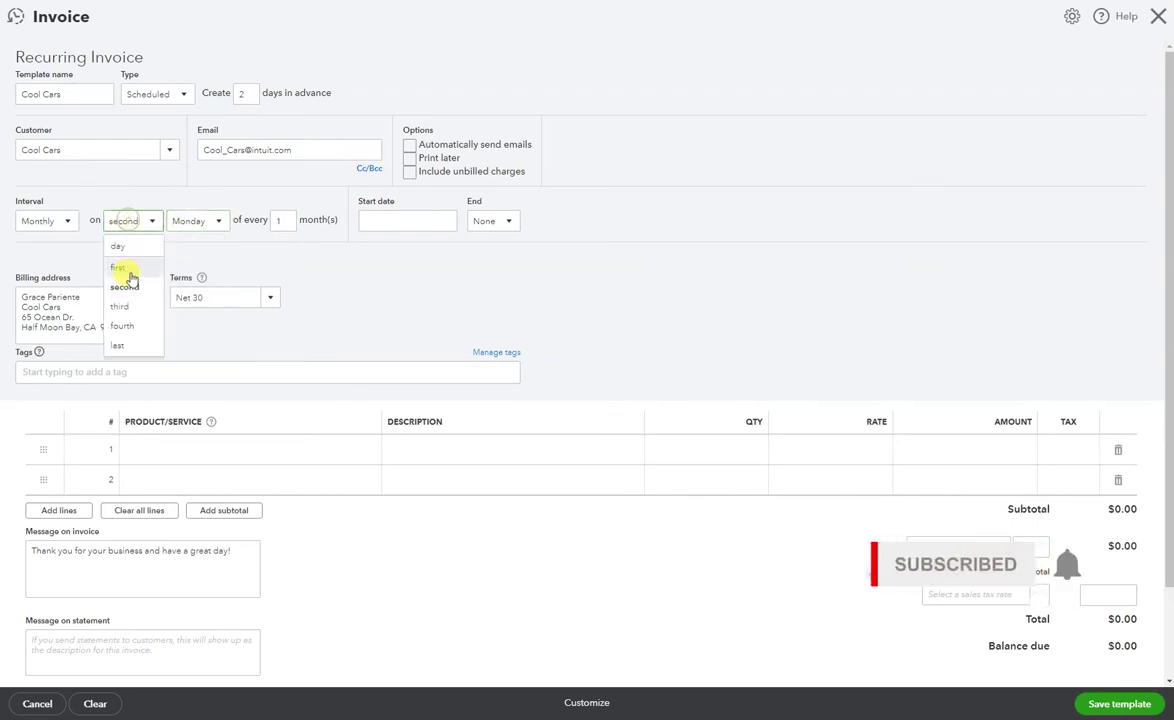
click(128, 248)
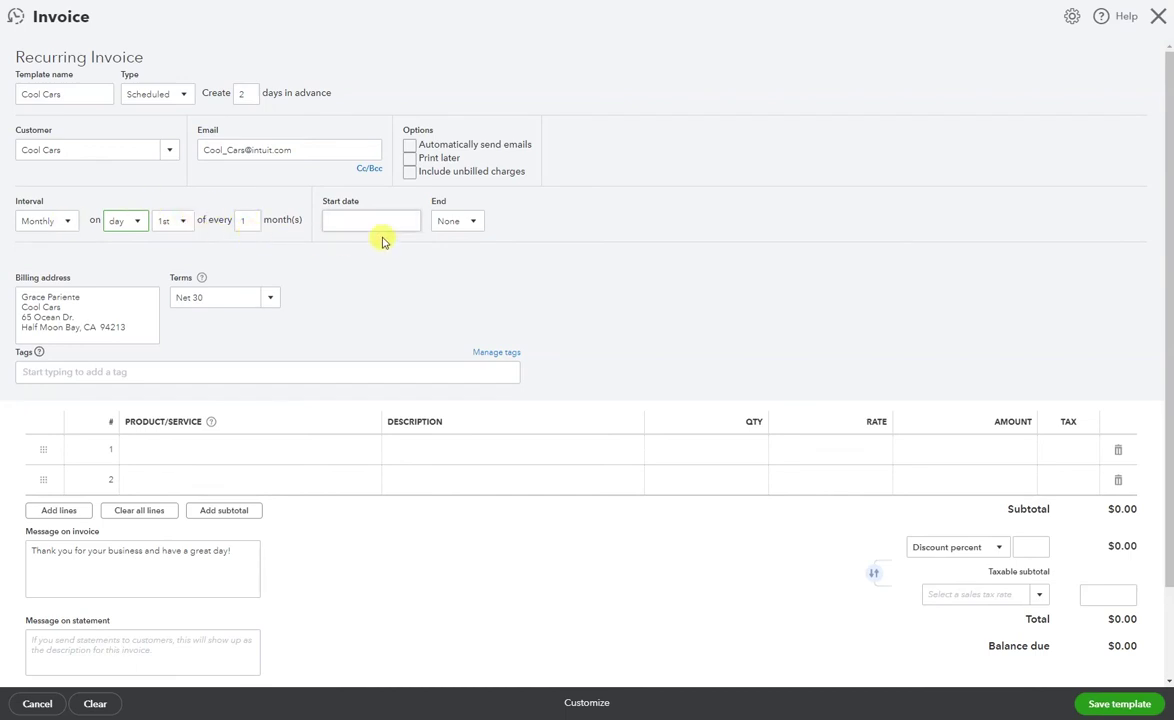
click(409, 220)
click(337, 376)
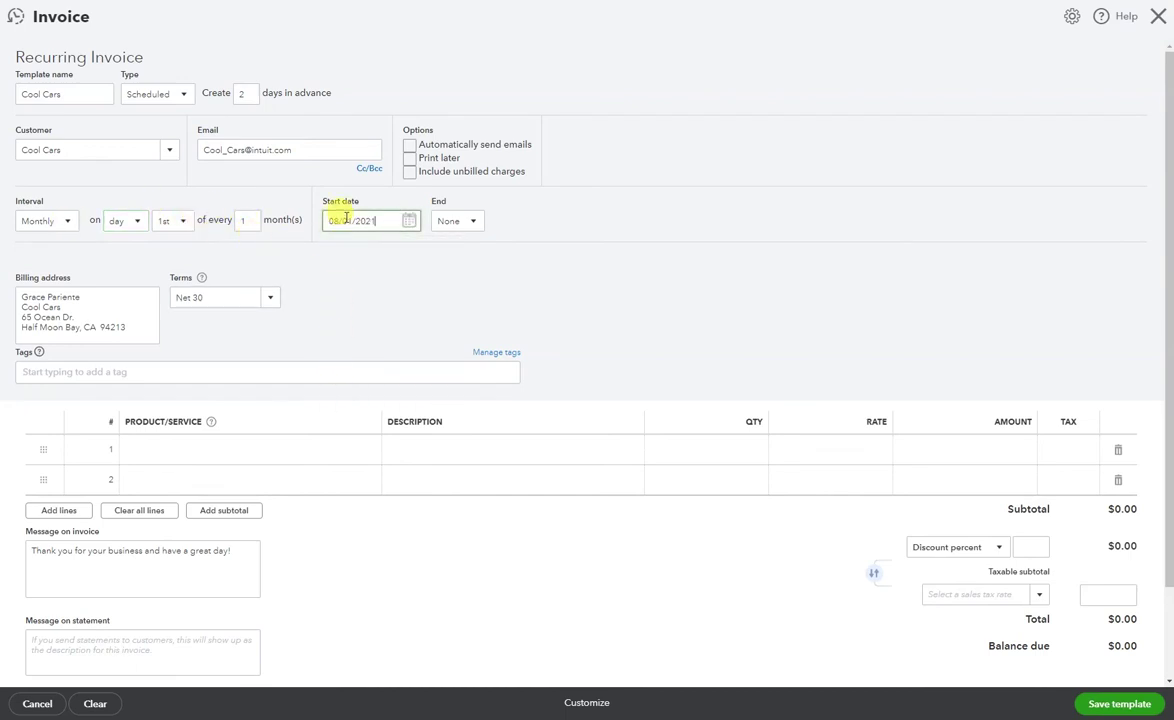
- Add a Design:Design line with qty 1 at rate 1,500, totaling $1,500.00
click(267, 447)
text(des)
click(210, 498)
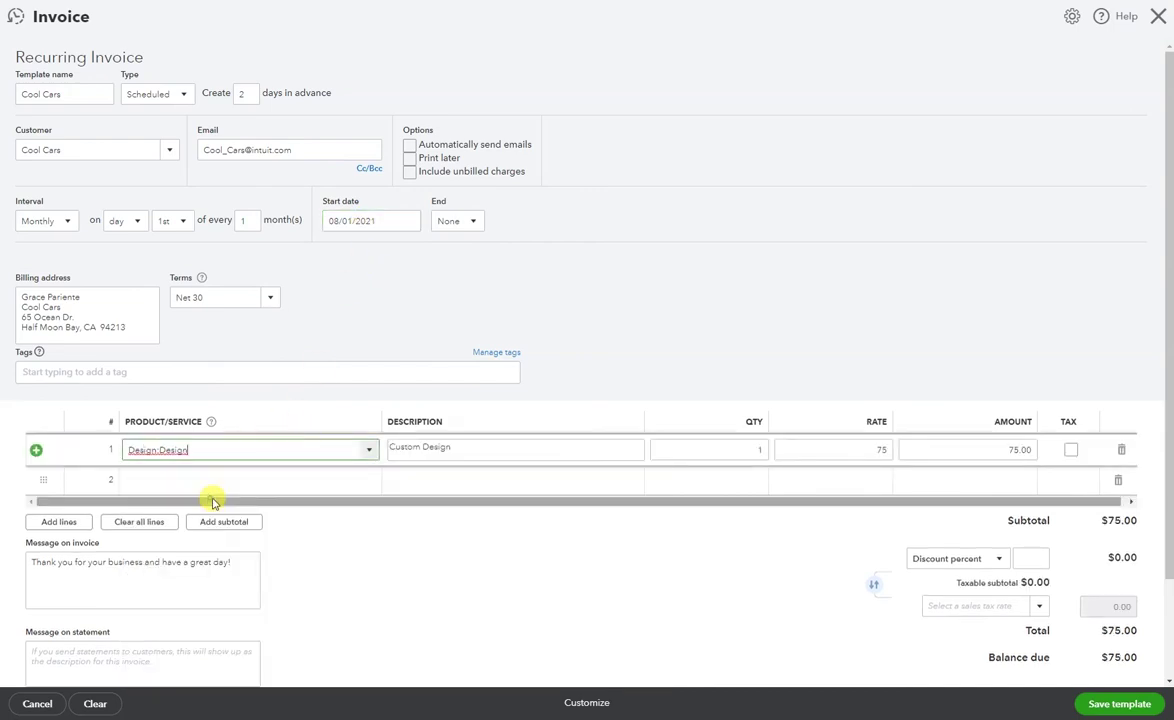
click(757, 448)
click(815, 449)
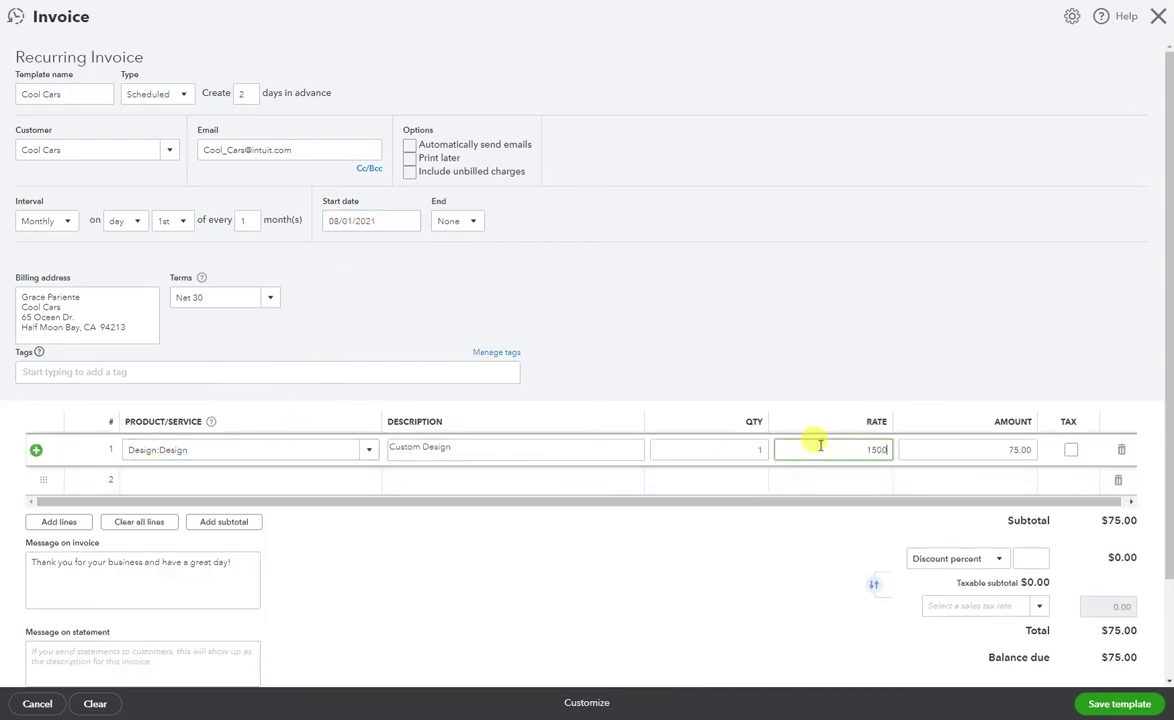
text(1500)
click(752, 314)
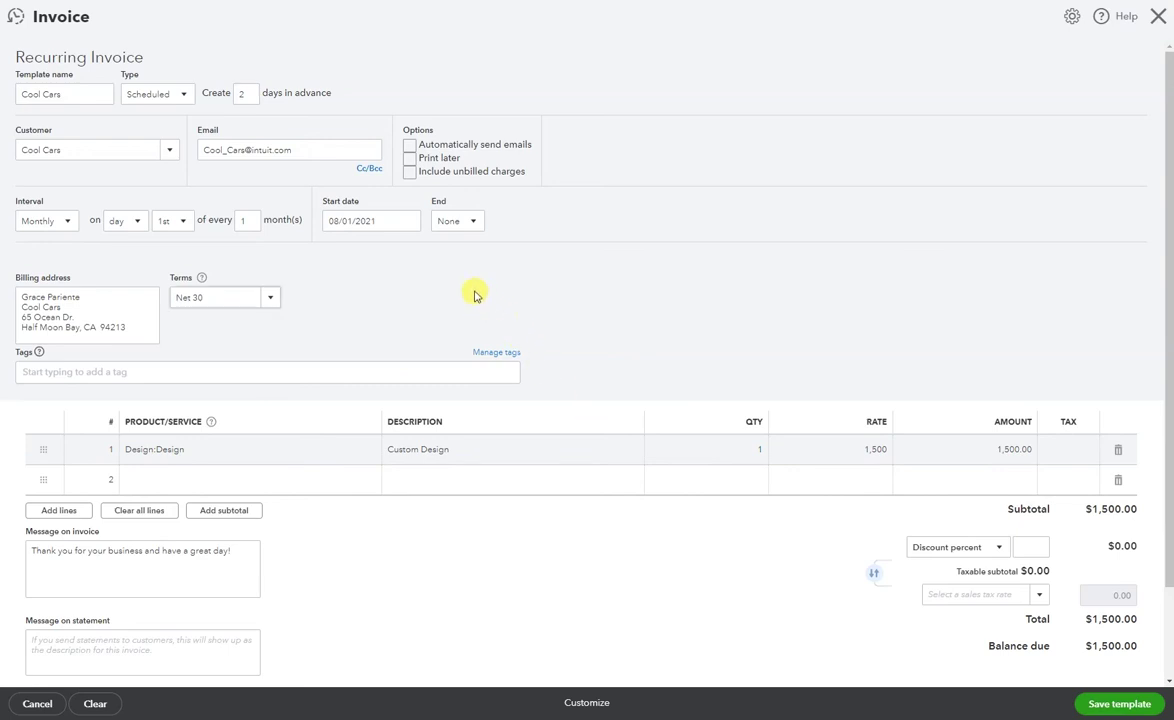
click(474, 223)
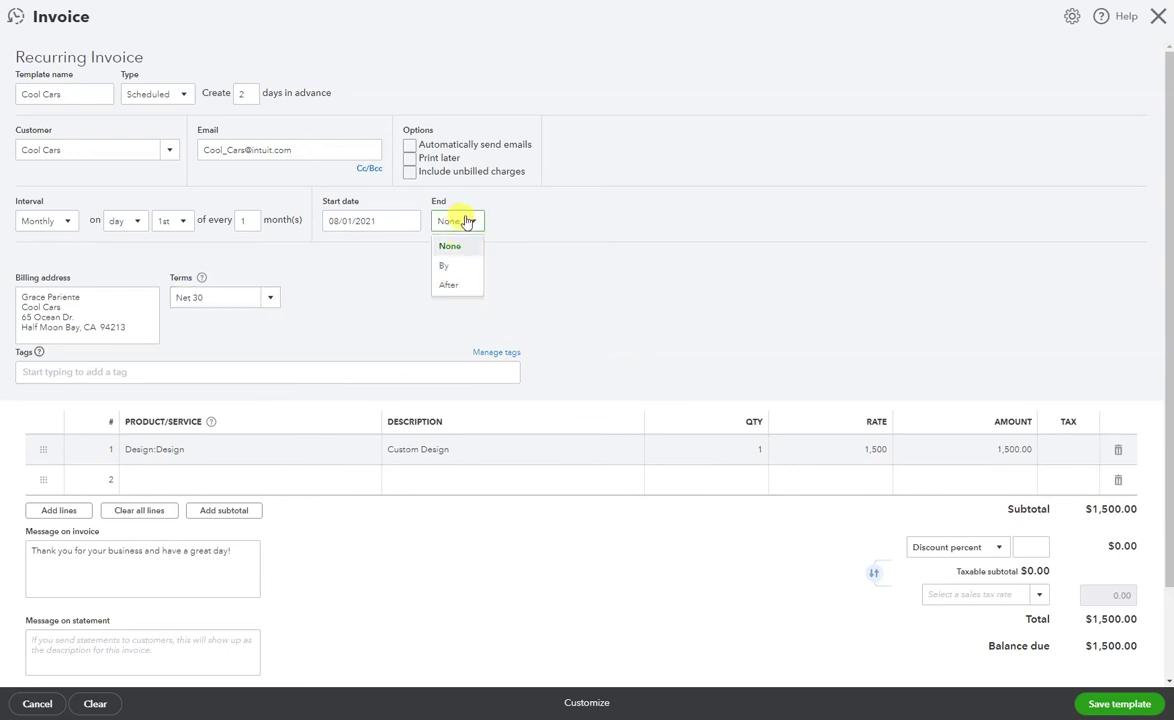
click(542, 256)
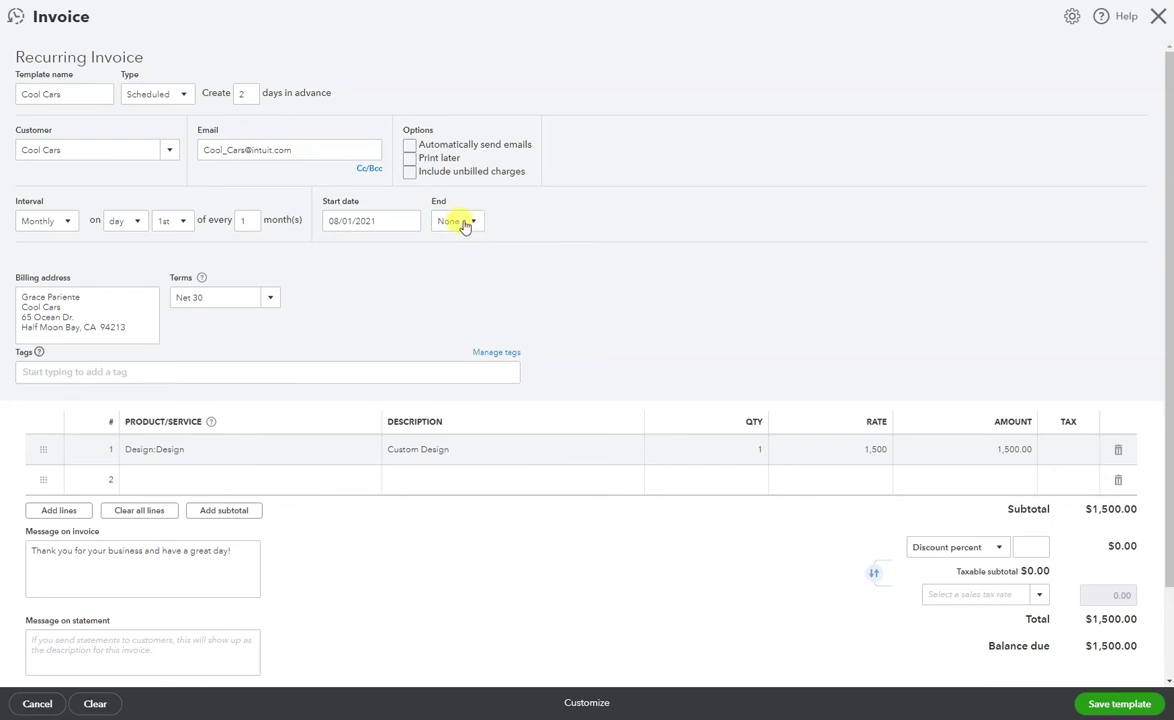
key(Tab)
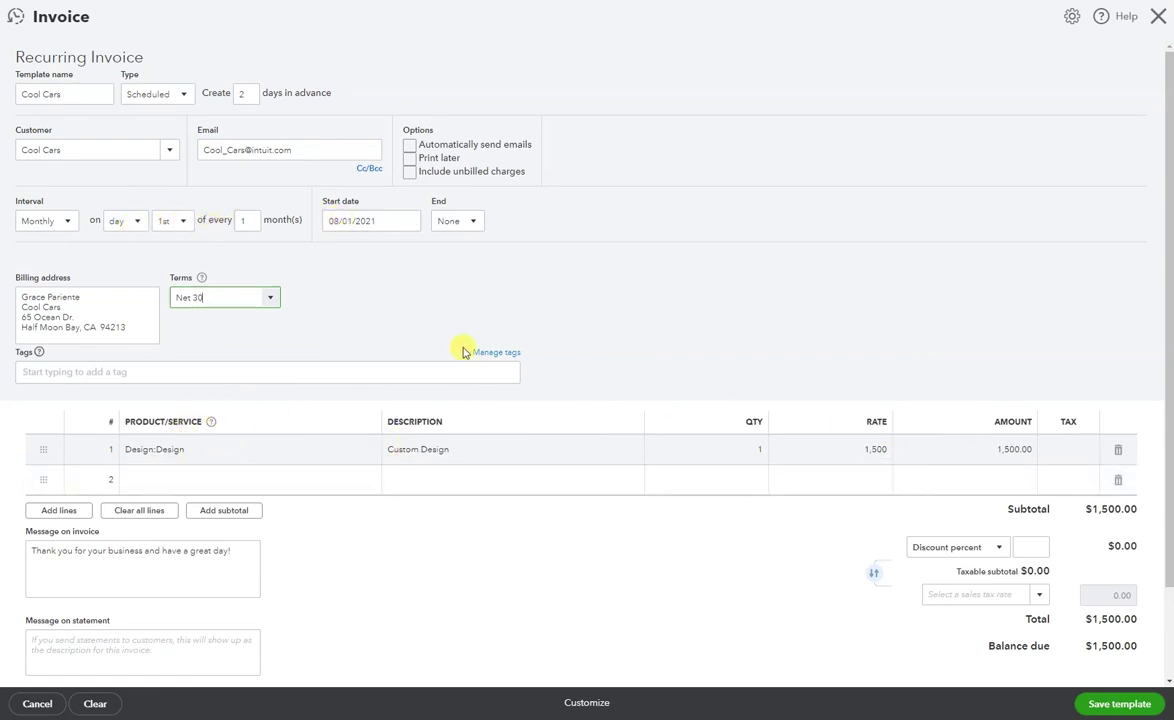
click(269, 298)
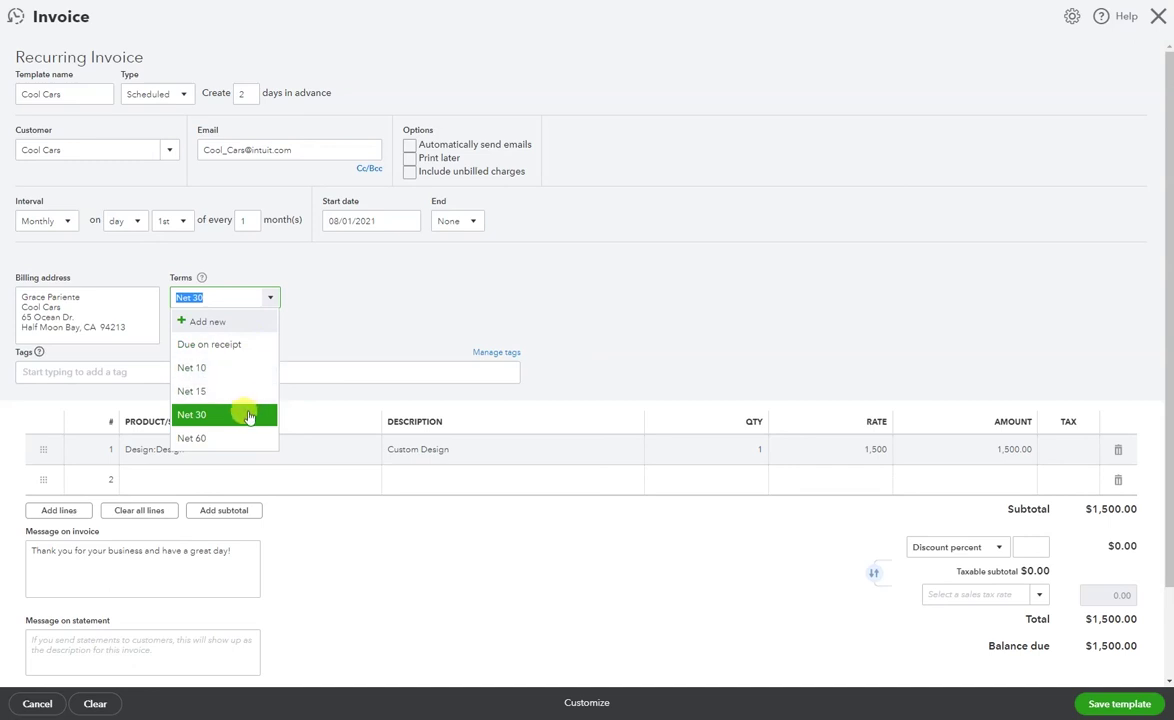
click(249, 415)
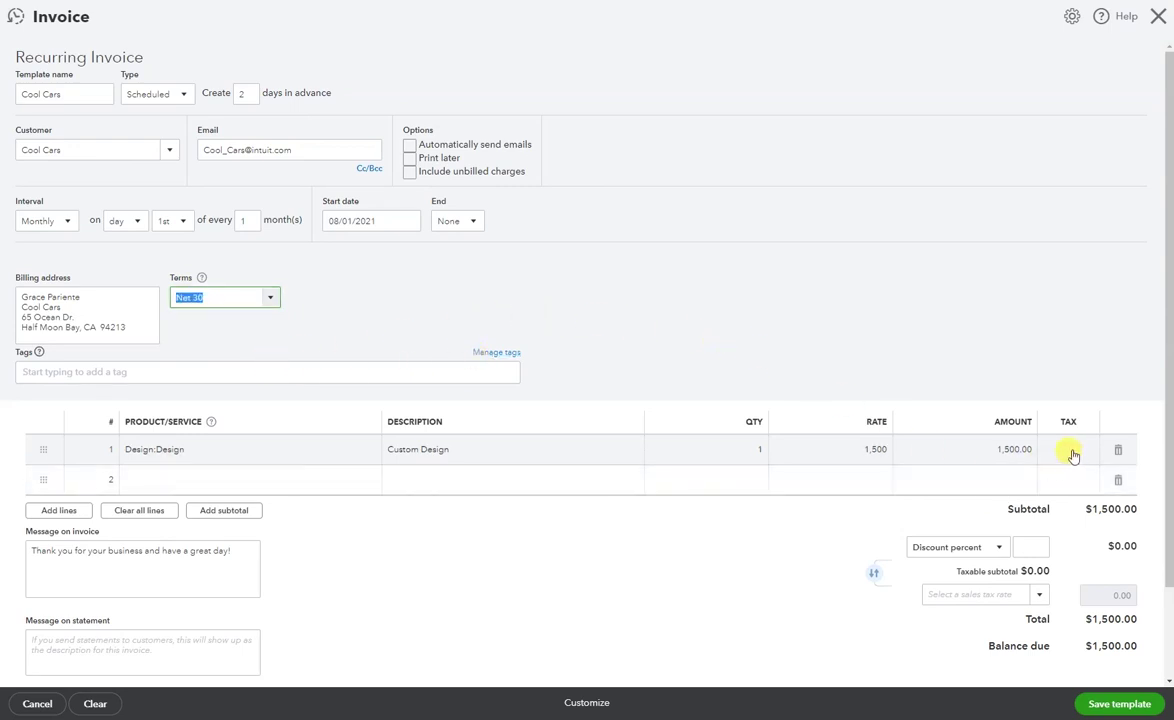
click(799, 333)
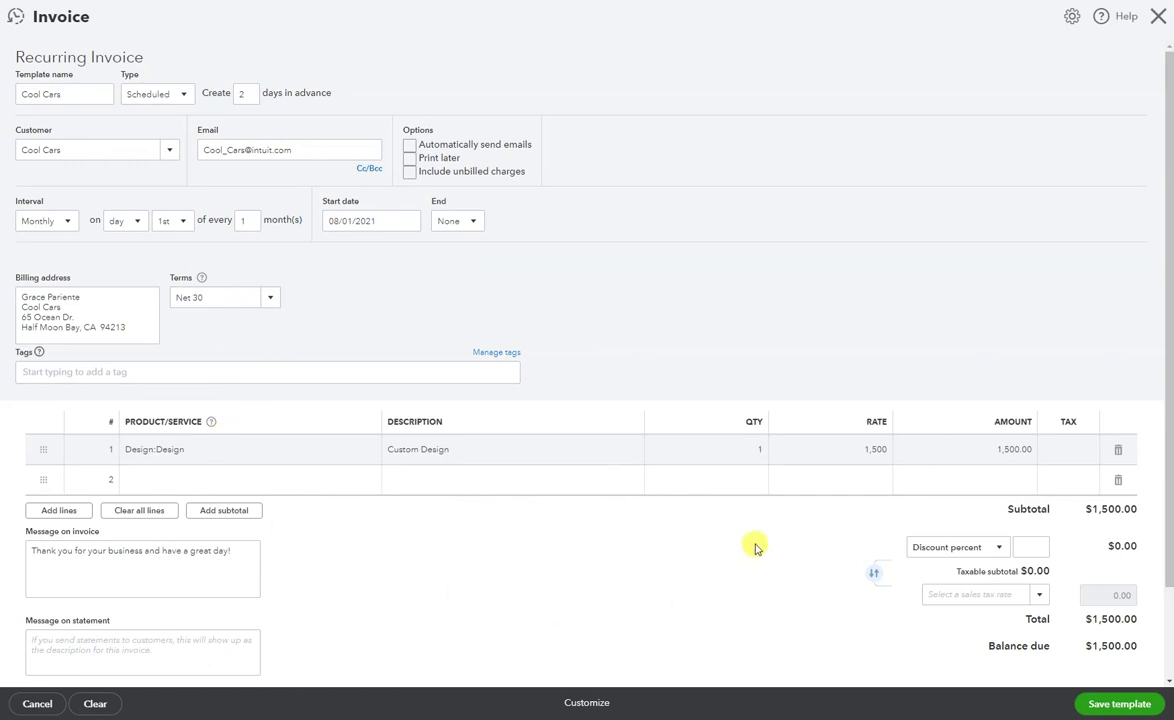
- Save the template so Cool Cars appears as a monthly $1,500.00 invoice
click(1092, 706)
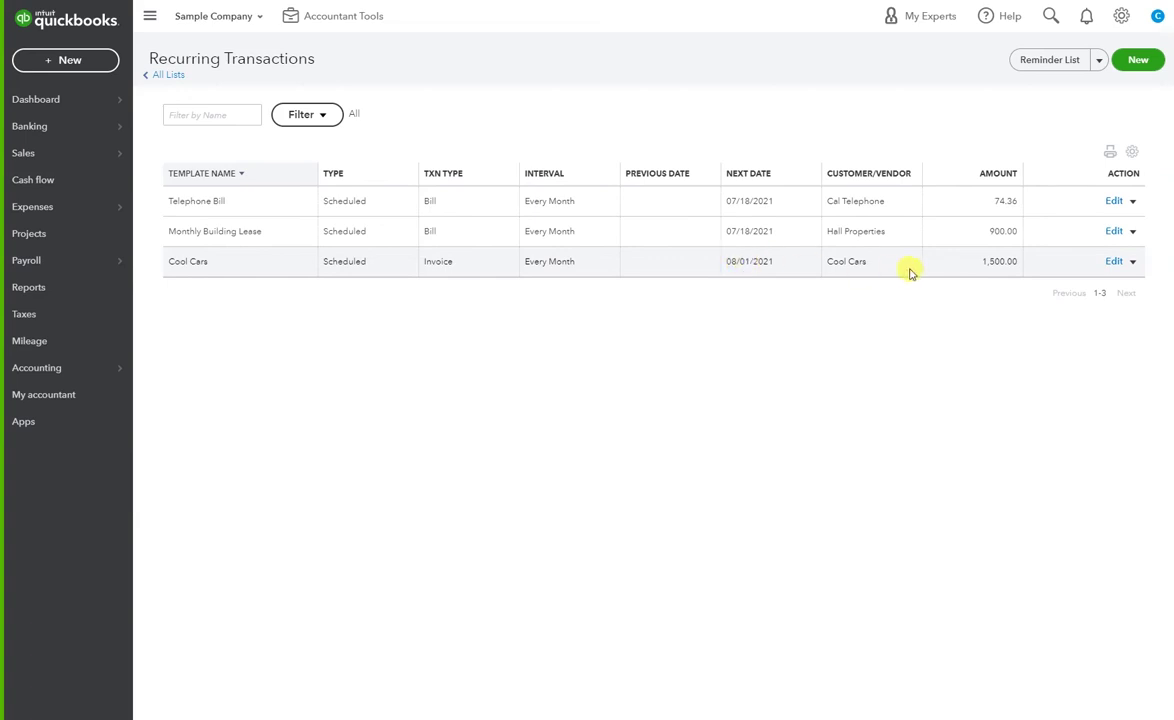
click(1132, 261)
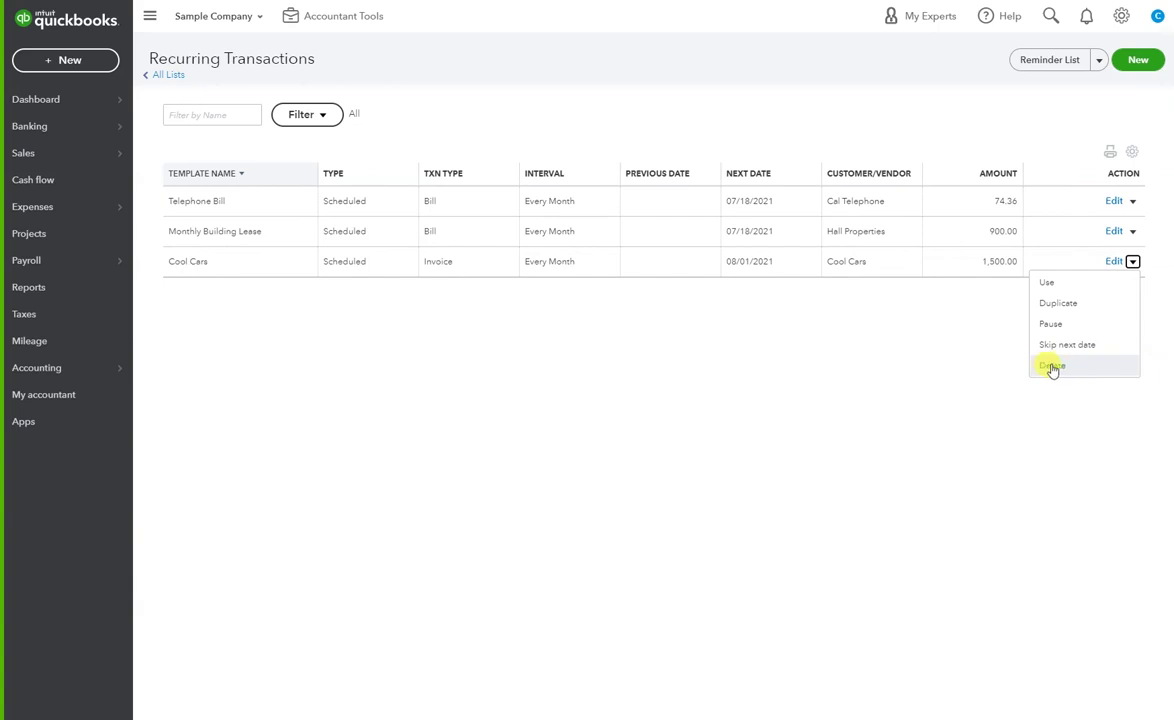
click(886, 341)
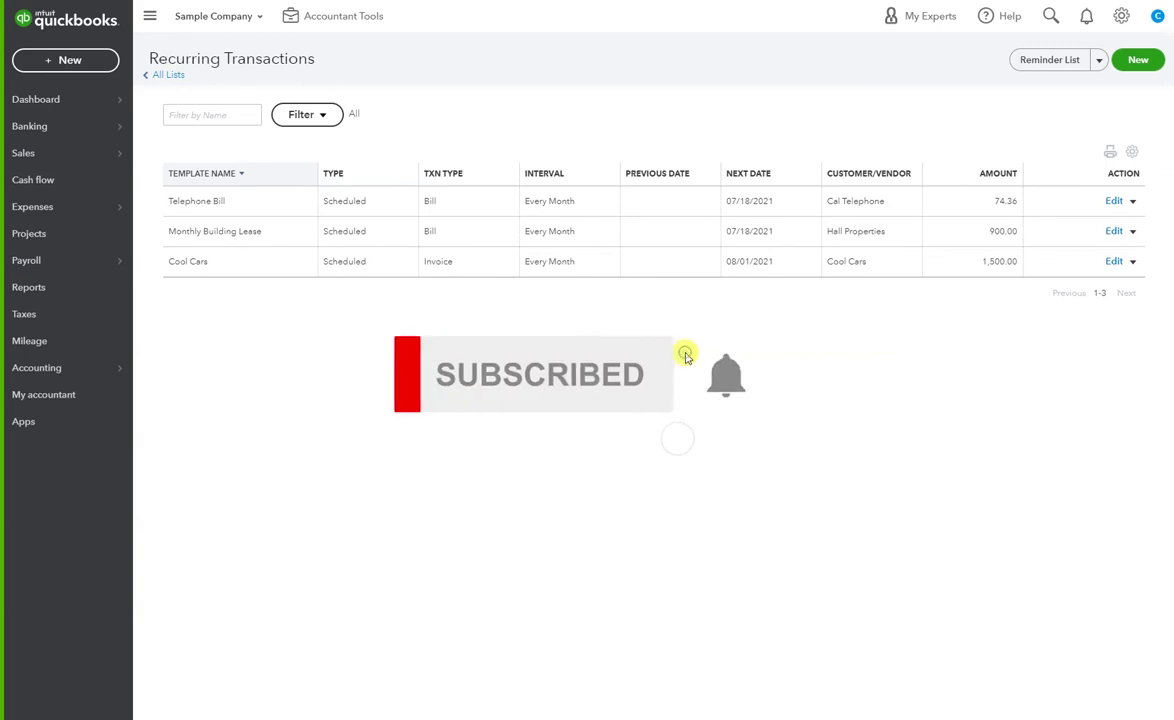